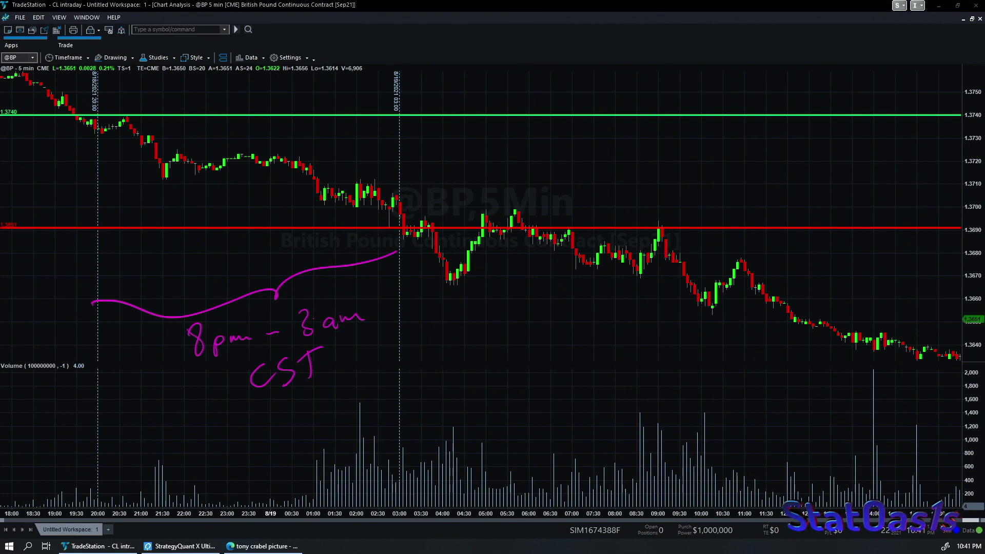
Step: Underline the CST session note and write High and Low beside the range lines
mouse_move(263, 422)
left_mouse_down()
mouse_move(331, 378)
mouse_move(320, 390)
left_mouse_up()
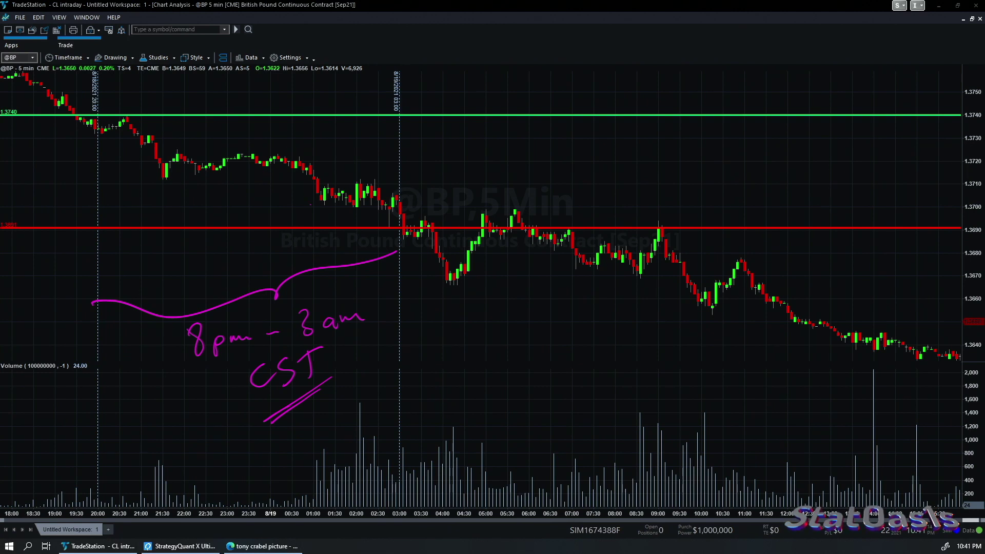
left_click_drag(425, 94, 423, 117)
mouse_move(436, 86)
left_mouse_down()
mouse_move(434, 116)
mouse_move(457, 118)
left_mouse_up()
left_click_drag(475, 81, 487, 111)
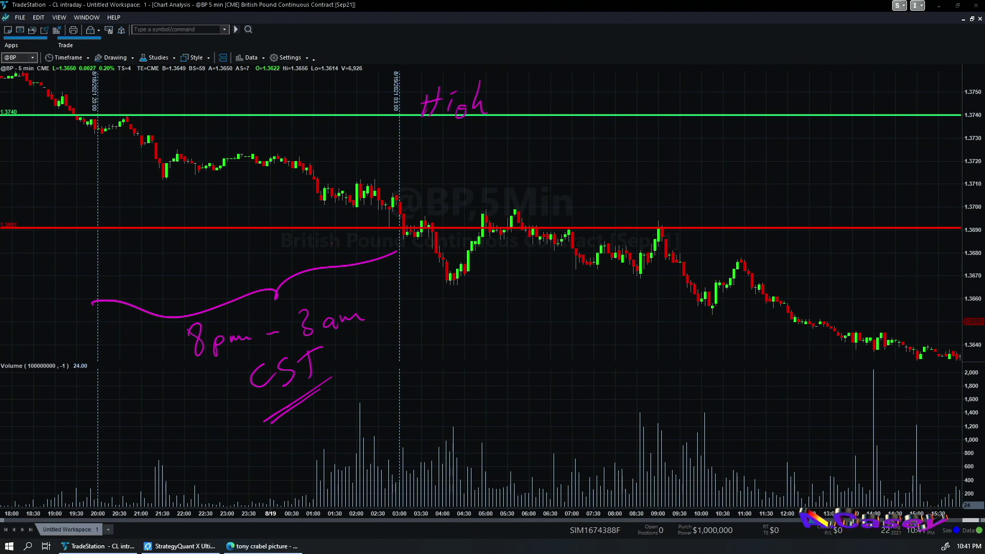
left_click_drag(331, 226, 341, 243)
left_click_drag(346, 233, 368, 237)
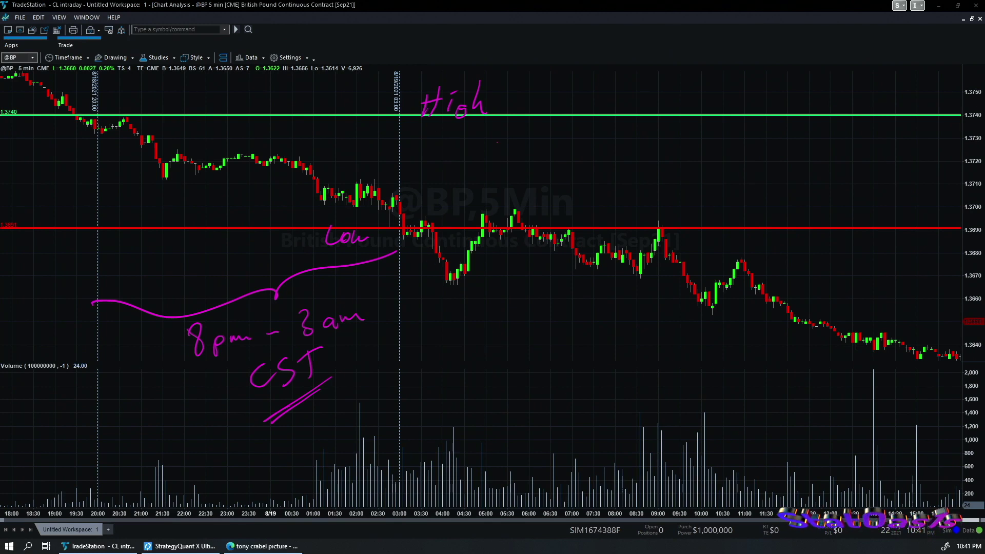
Step: Sketch breakout arrows above High and below Low on the chart
mouse_move(523, 140)
left_mouse_down()
mouse_move(545, 96)
mouse_move(552, 109)
left_mouse_up()
mouse_move(421, 236)
left_mouse_down()
mouse_move(447, 289)
mouse_move(432, 290)
mouse_move(459, 274)
left_mouse_up()
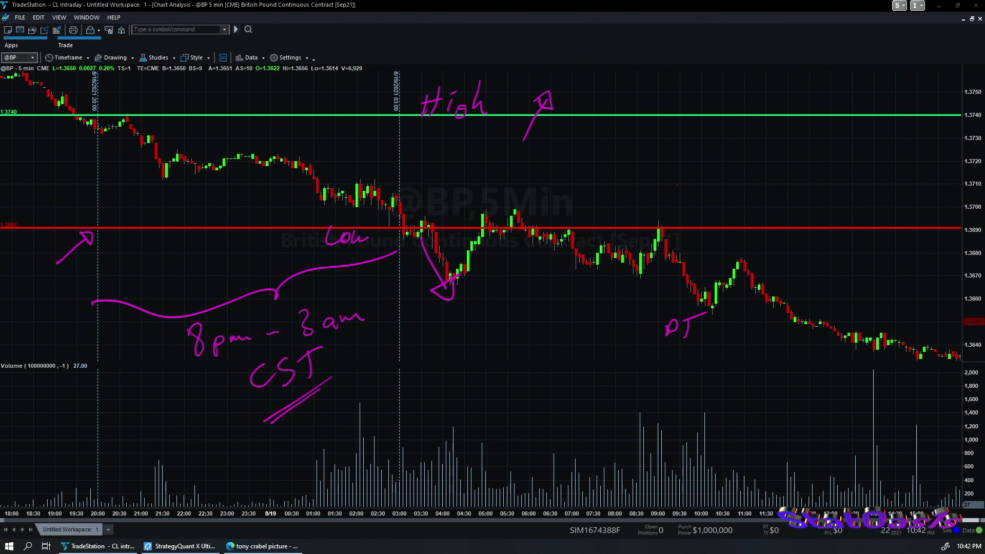
left_click_drag(675, 87, 686, 111)
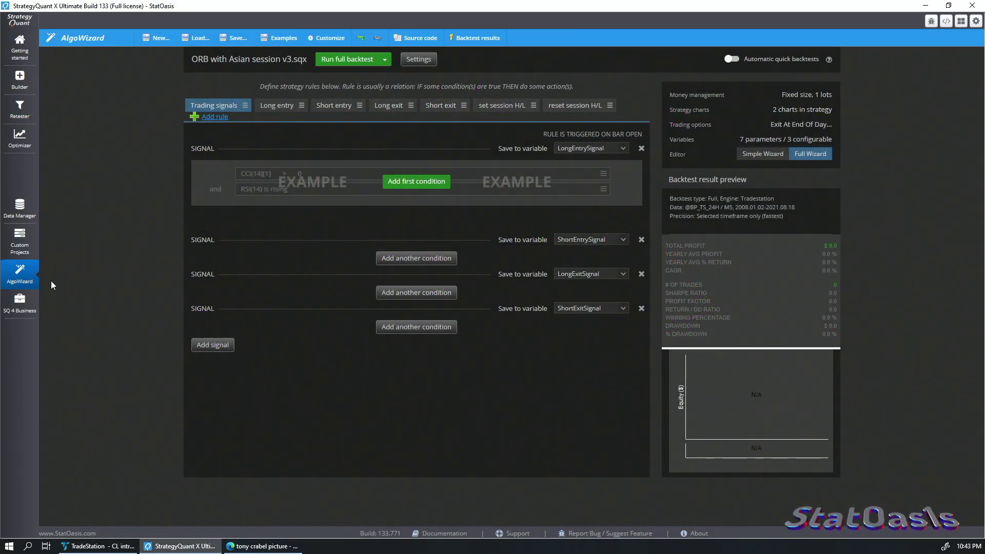
Step: Show the set session H/L rule, compare it with the TradeStation chart, and list the strategy variables
left_click(494, 108)
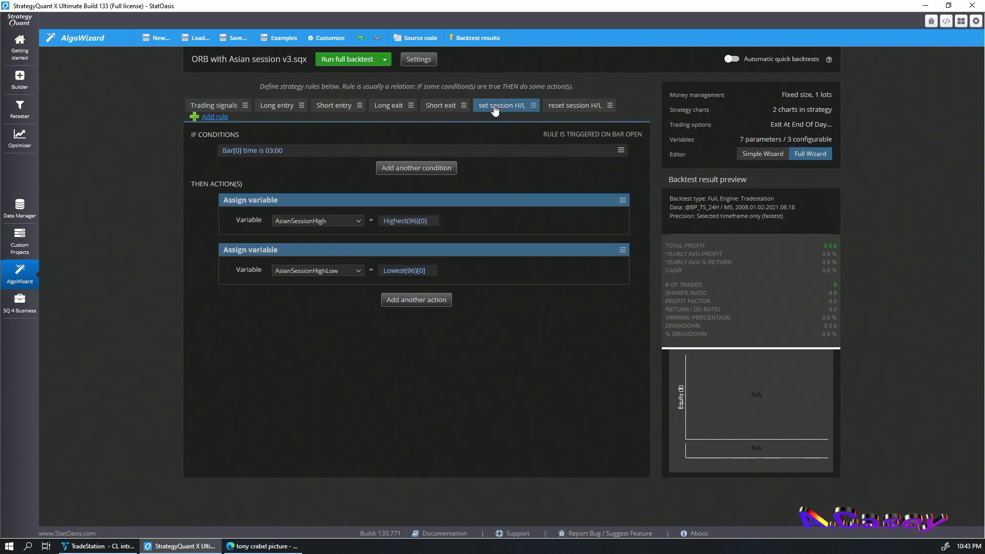
left_click(90, 543)
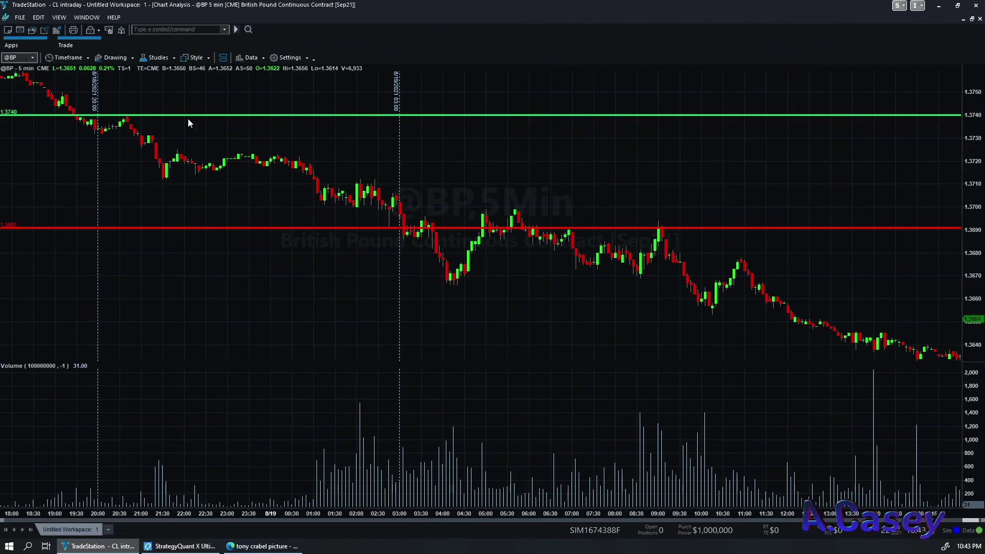
left_click(181, 546)
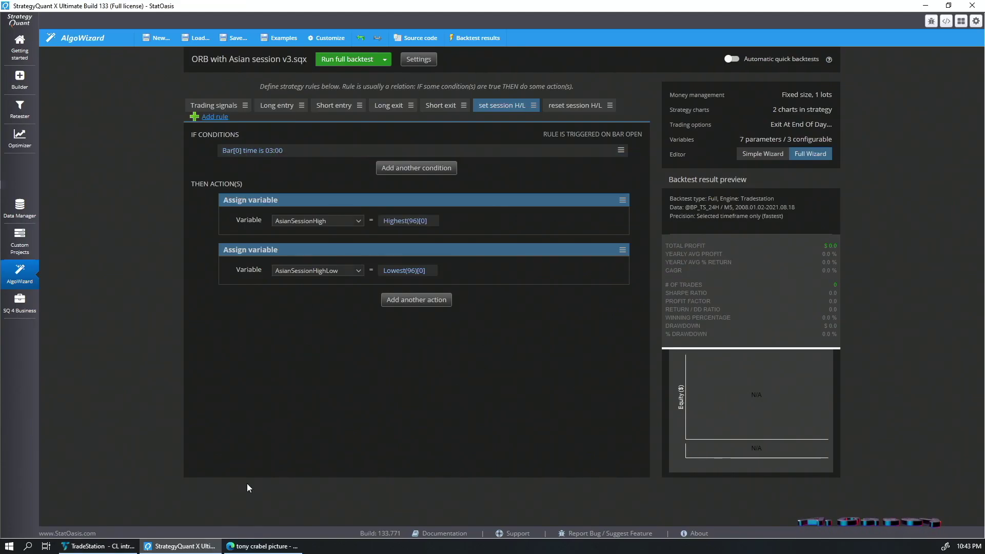
left_click(97, 546)
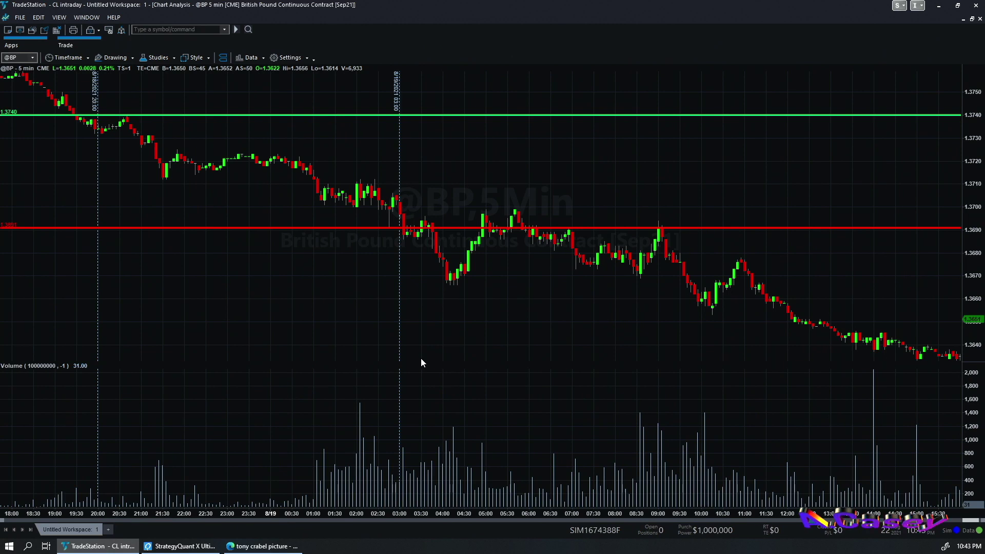
left_click(181, 546)
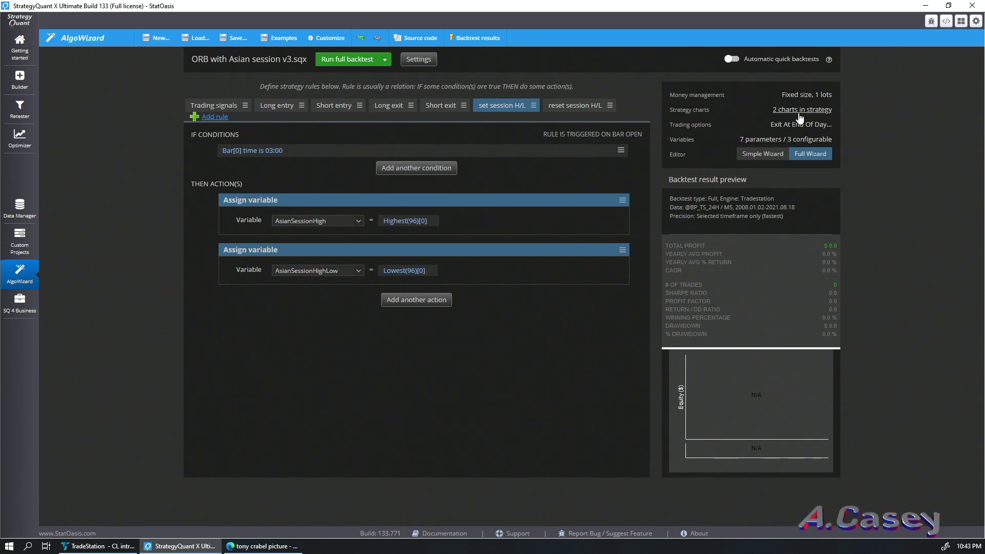
left_click(781, 141)
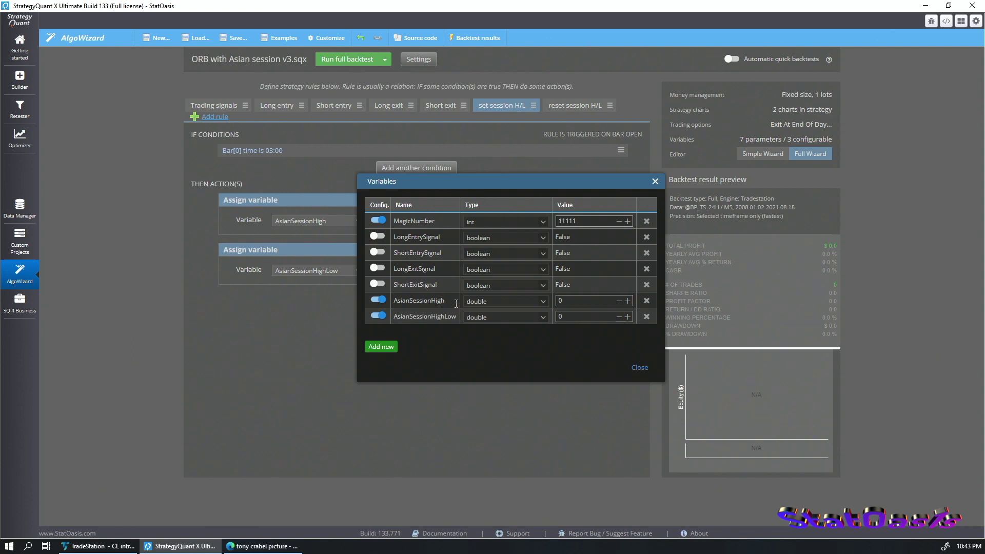
Step: Confirm AsianSessionHigh is a double variable and is the one the rule assigns
left_click(487, 304)
left_click(486, 346)
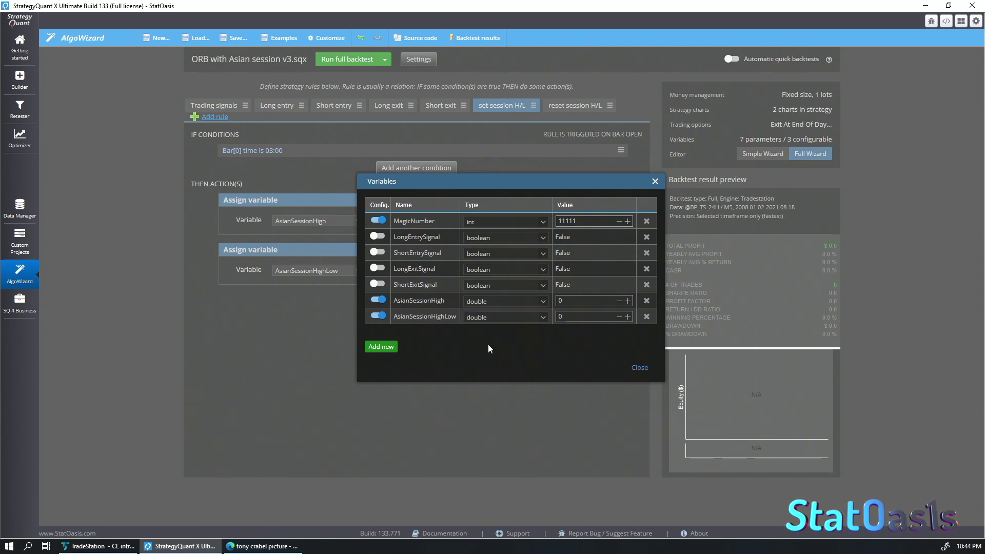
left_click(639, 367)
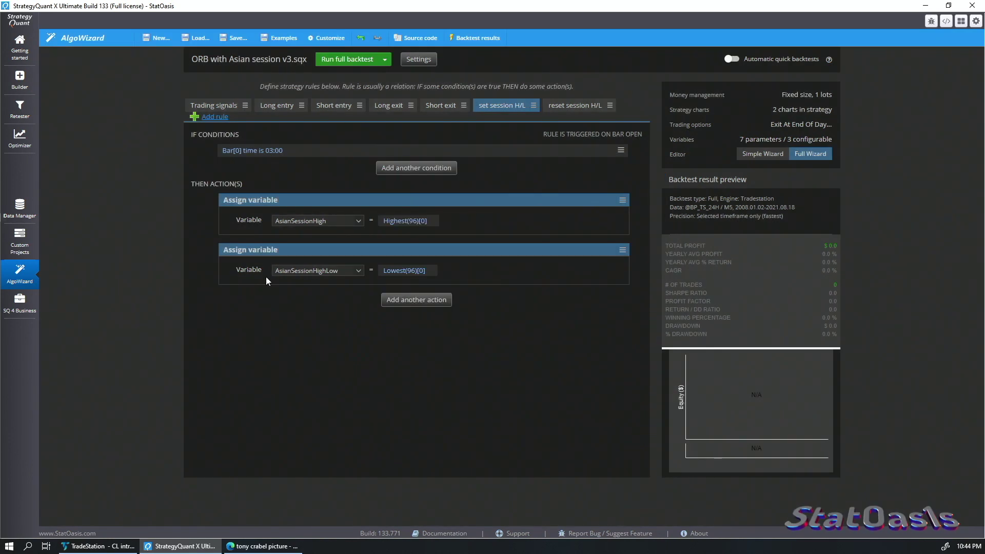
left_click(342, 227)
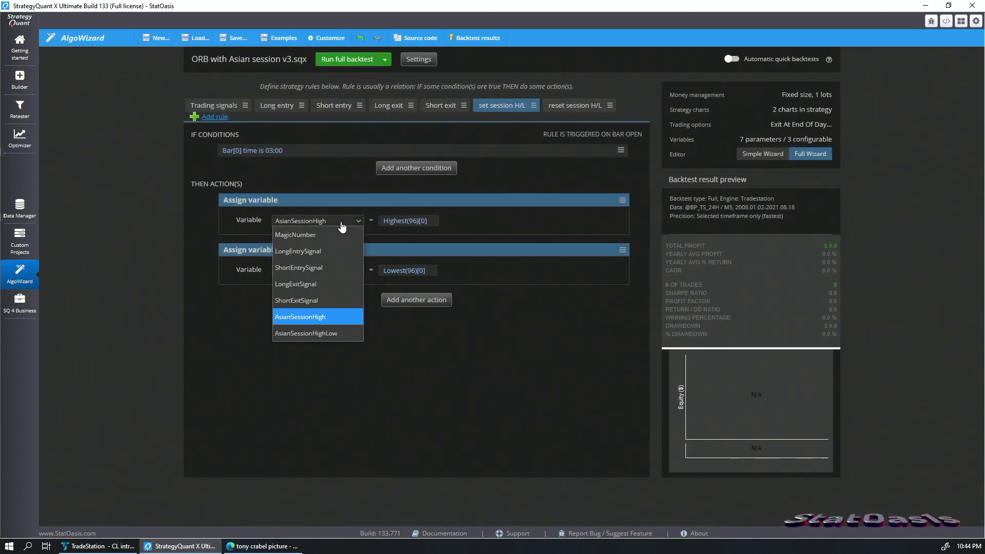
left_click(319, 316)
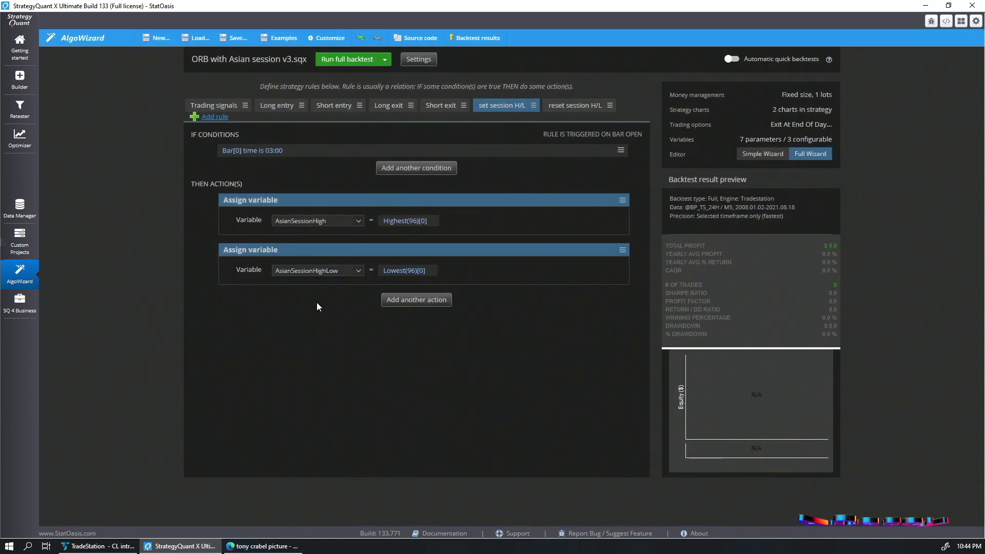
Step: Check the Highest block's 96-bar Period, then bring up Strategy & backtest settings
left_click(399, 227)
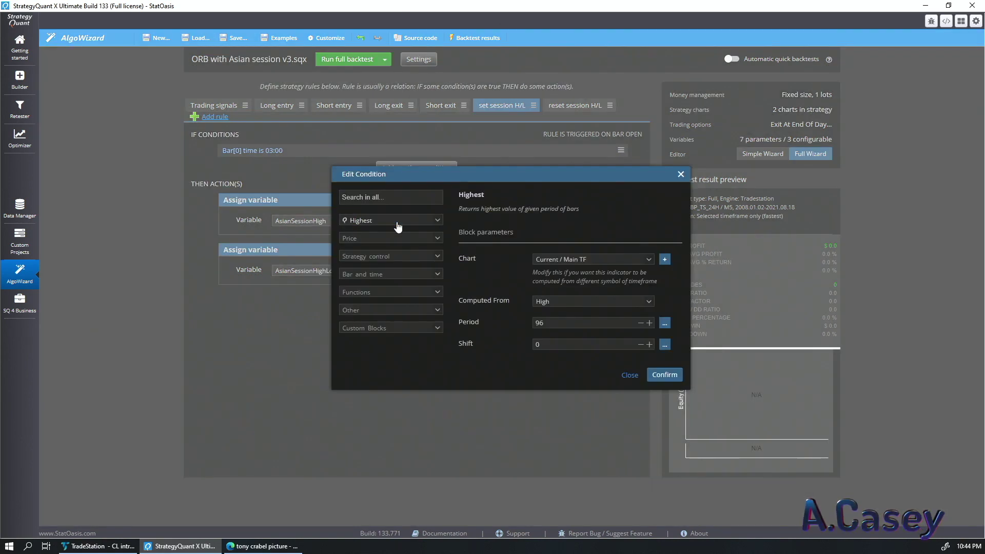
left_click(548, 325)
left_click(629, 375)
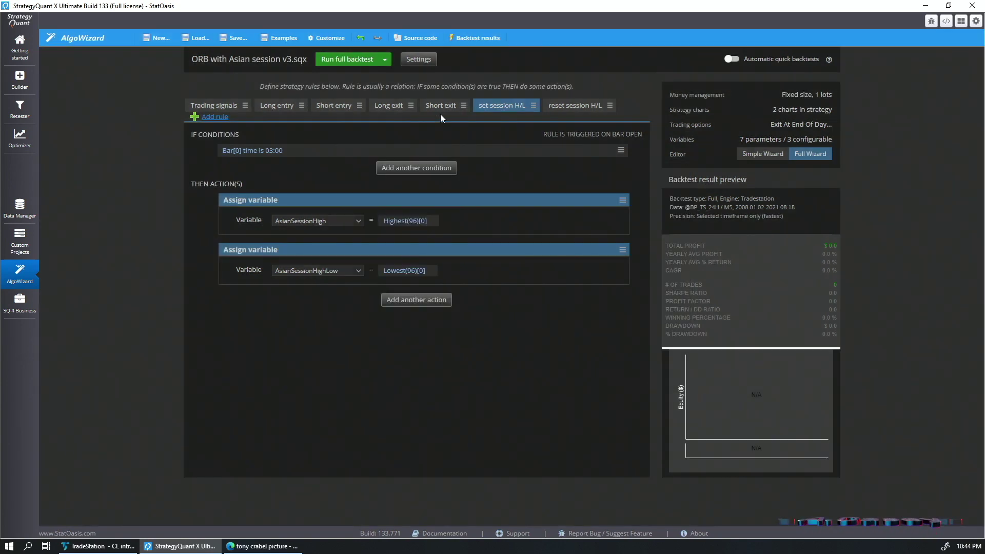
left_click(424, 60)
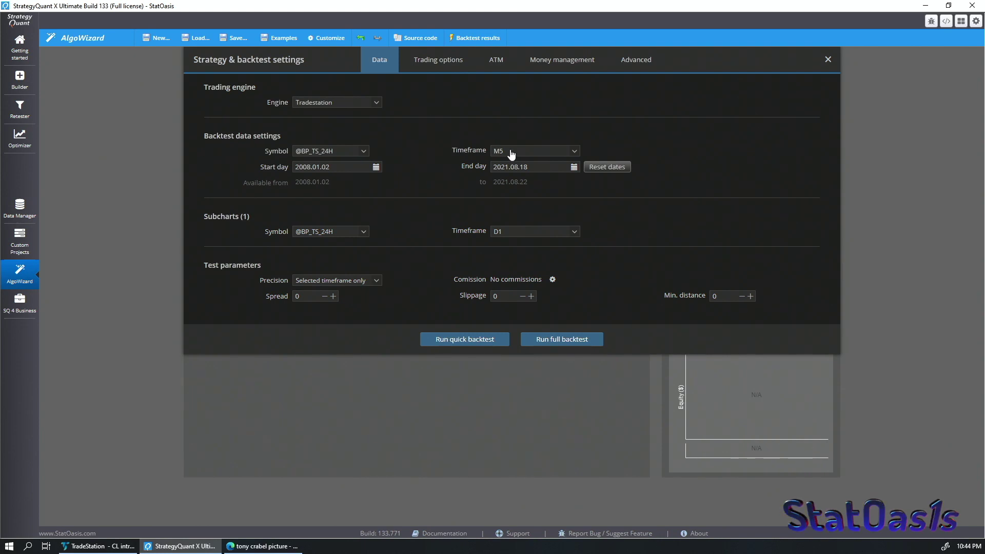
Step: Compute 12 × 8 = 96 in Calculator to confirm the bar count, then close it
key("XF86Calculator")
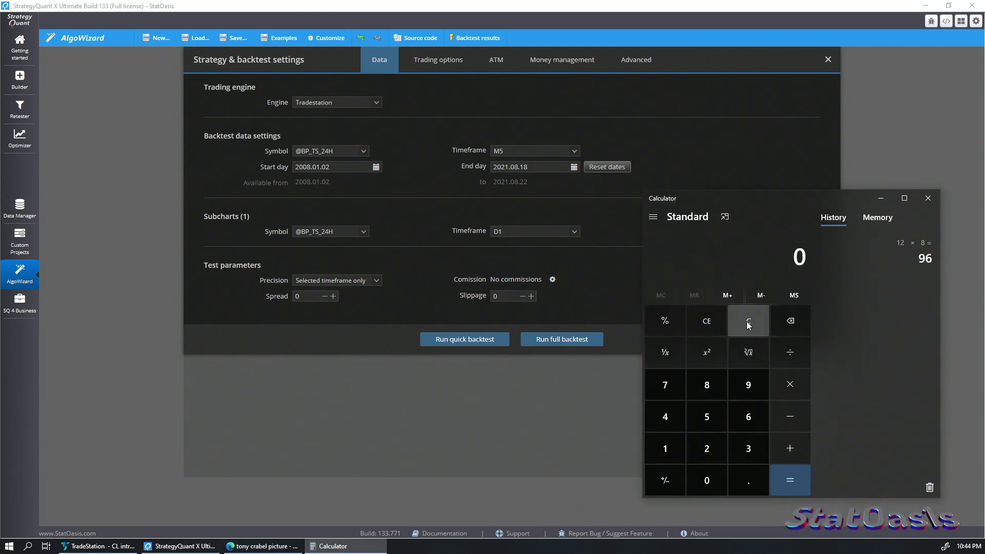
type("12")
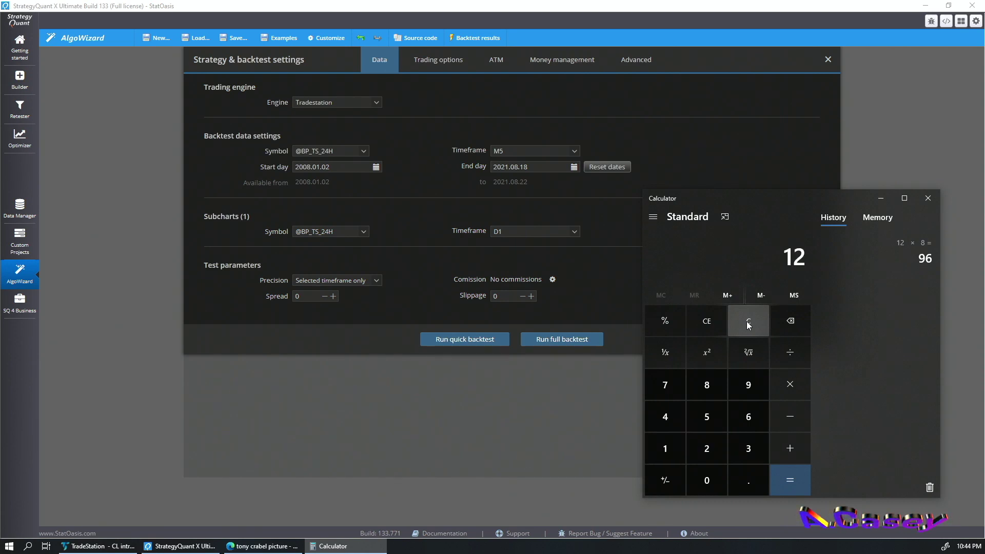
type("*8")
key("Return")
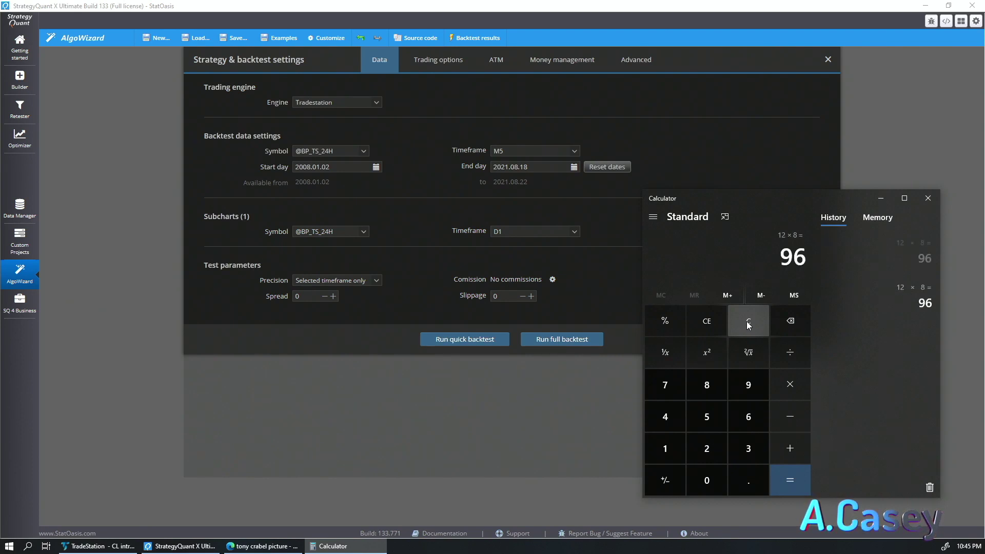
left_click(928, 198)
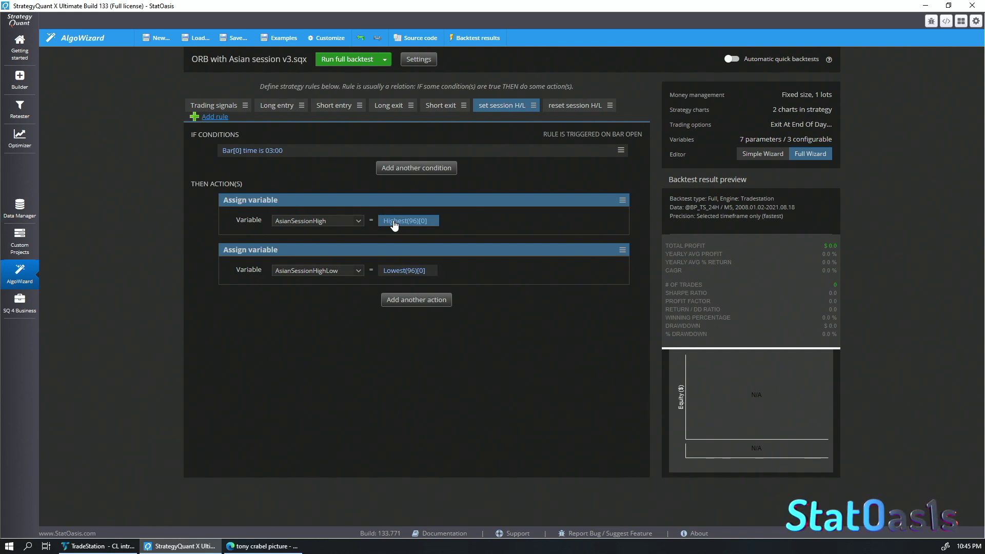
Step: Review the Lowest(96) condition and the chart, then show the 15:00 reset session H/L rule
left_click(398, 272)
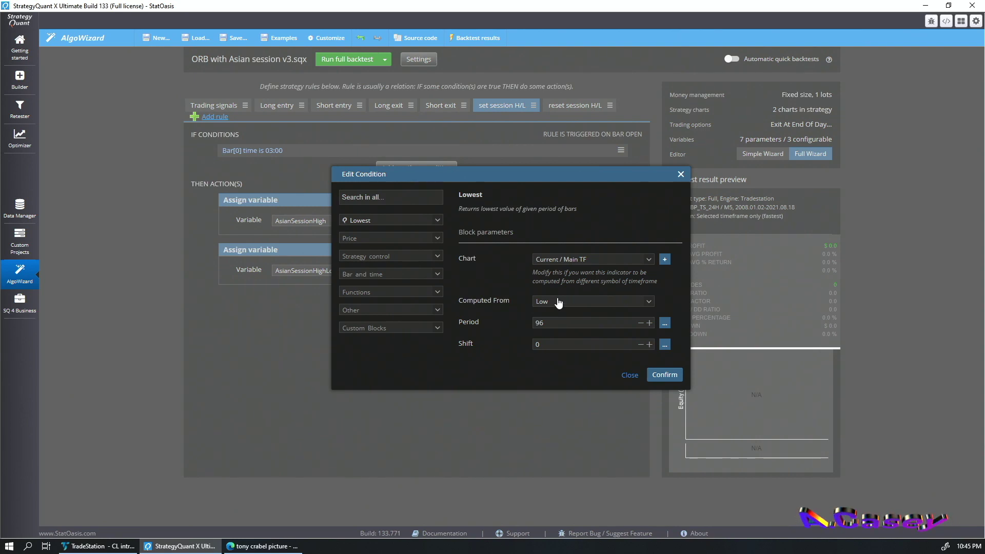
left_click(630, 375)
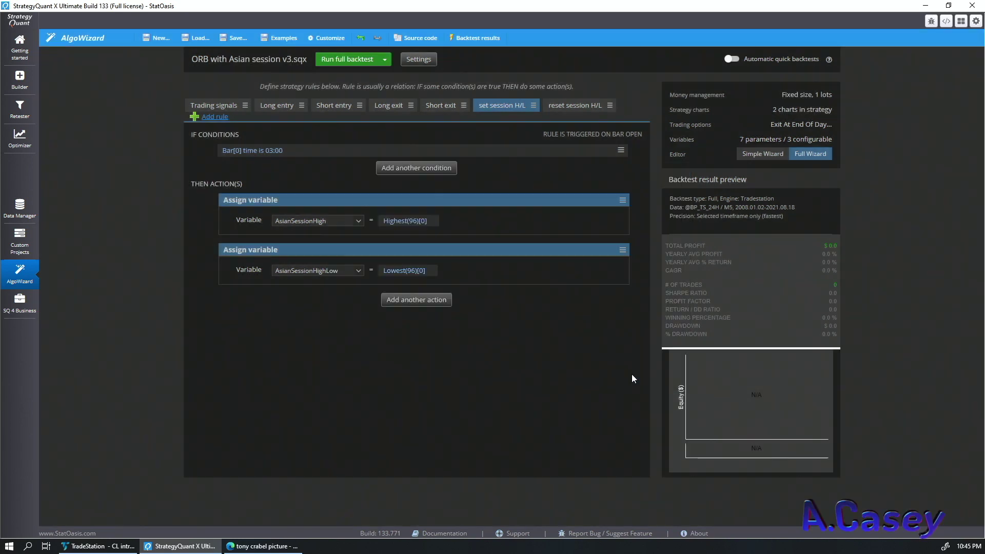
left_click(99, 549)
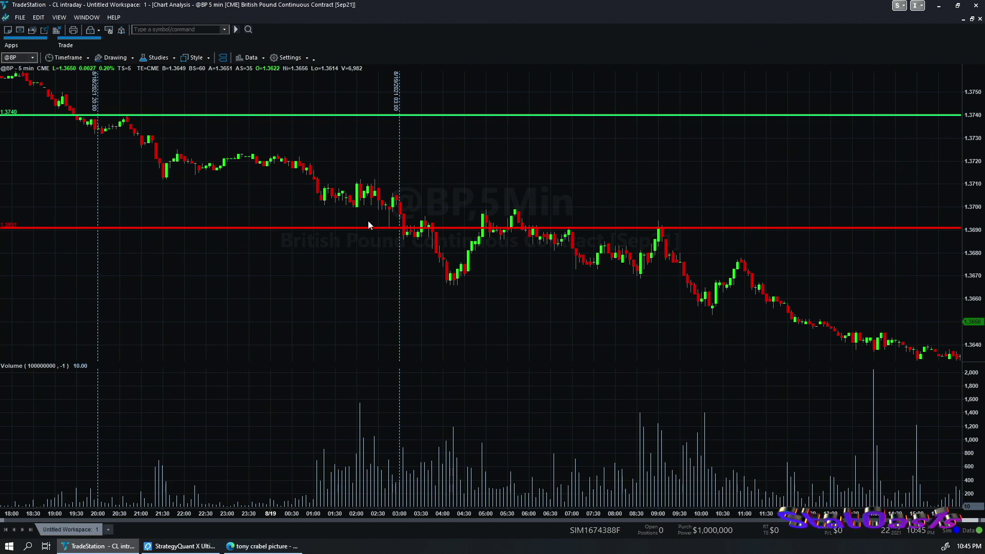
left_click(164, 545)
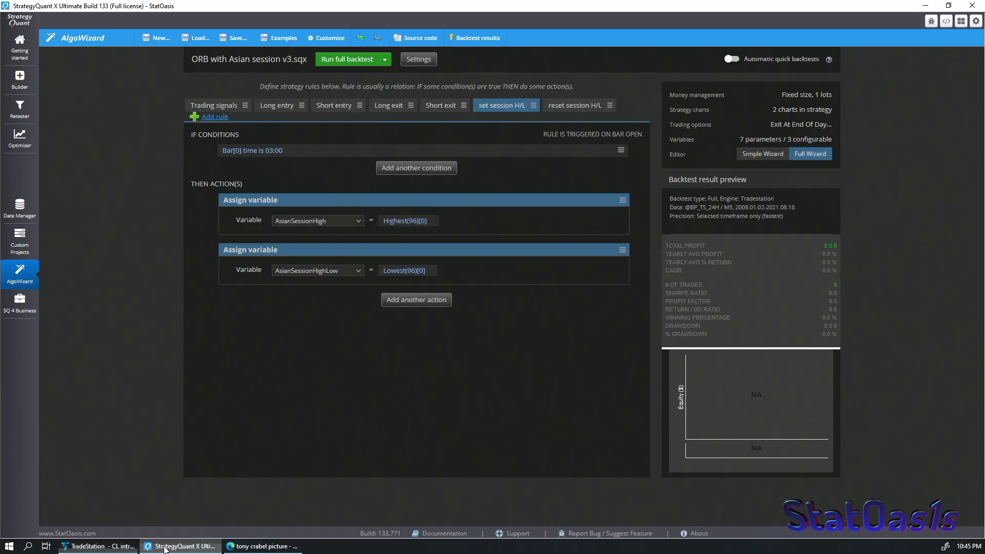
left_click(562, 106)
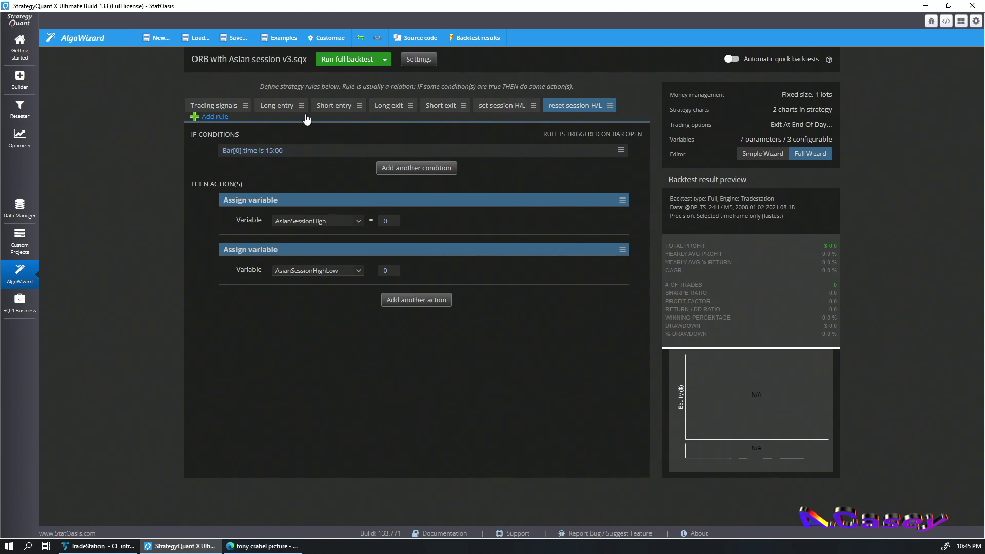
Step: Compare trading signals with the chart's Asian range and copy the condition for AsianSessionHigh <> 0
left_click(218, 109)
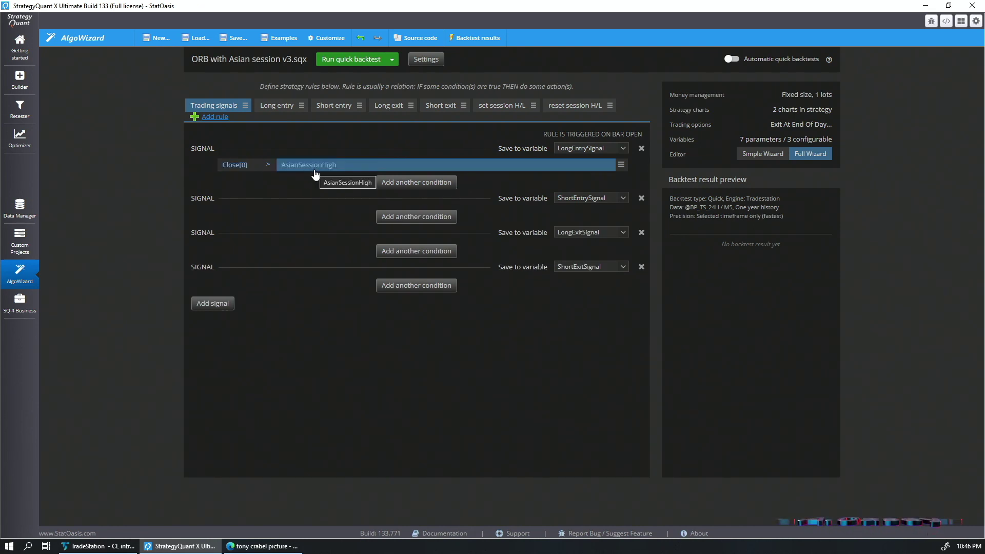
left_click(113, 547)
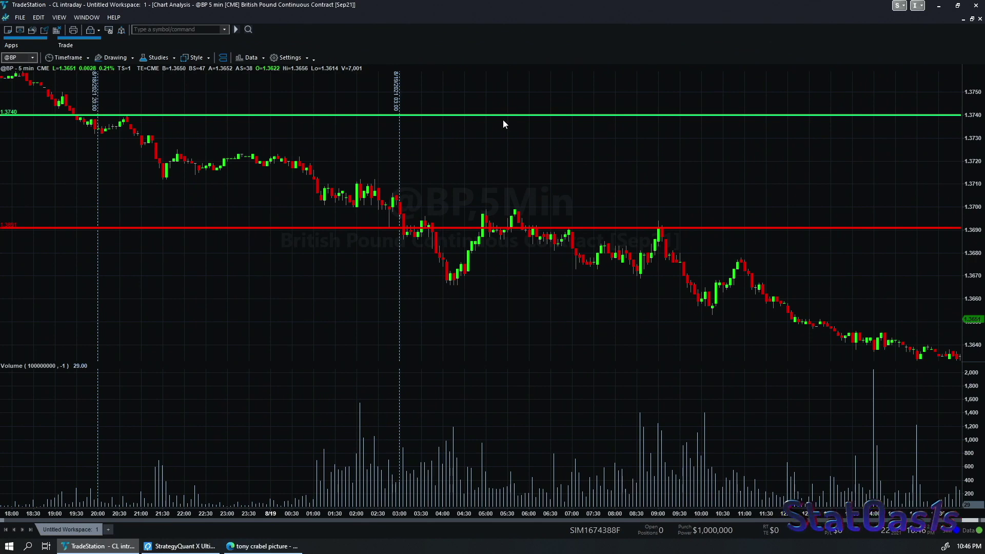
left_click(187, 546)
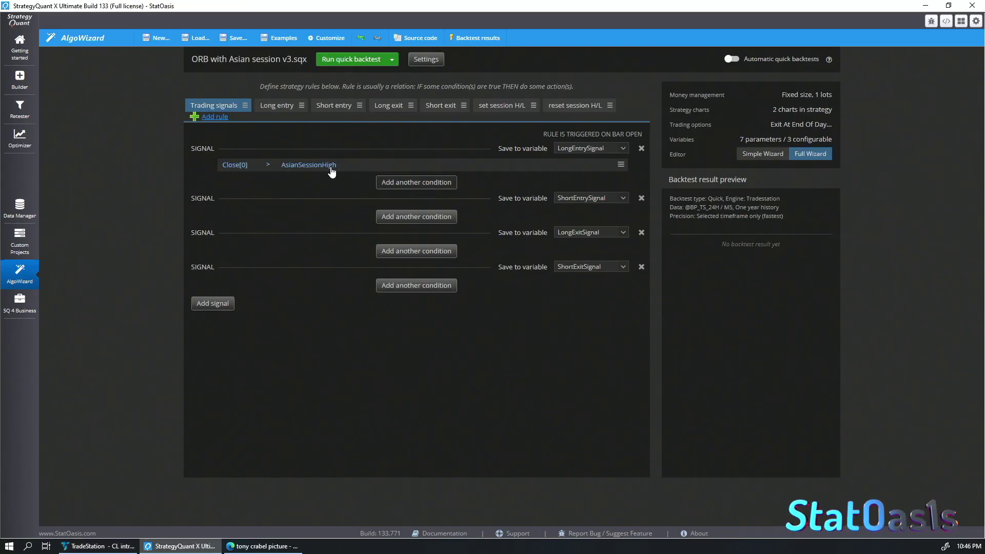
right_click(439, 169)
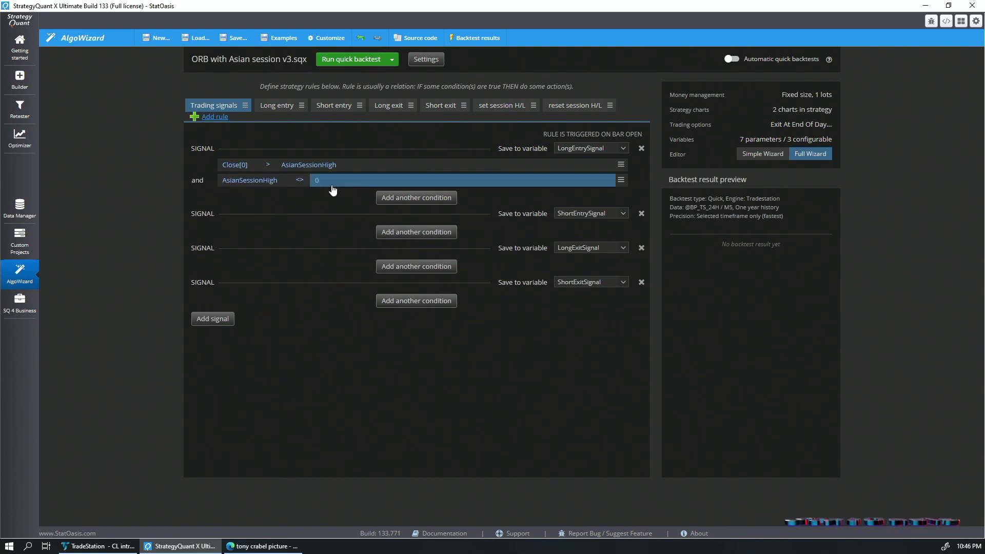
left_click(574, 105)
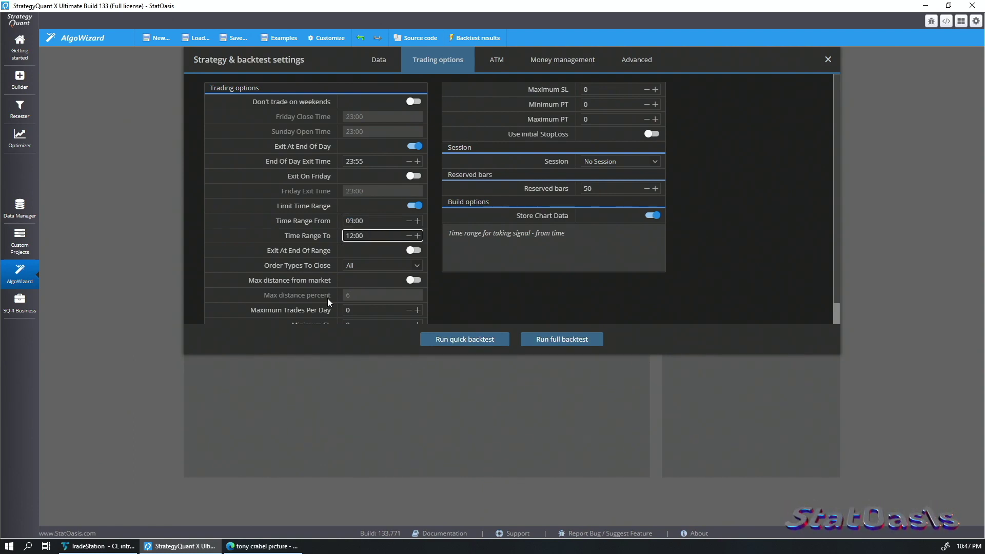
Step: Compare the strategy against the TradeStation chart and Alt+Tab back to StrategyQuant X
left_click(97, 546)
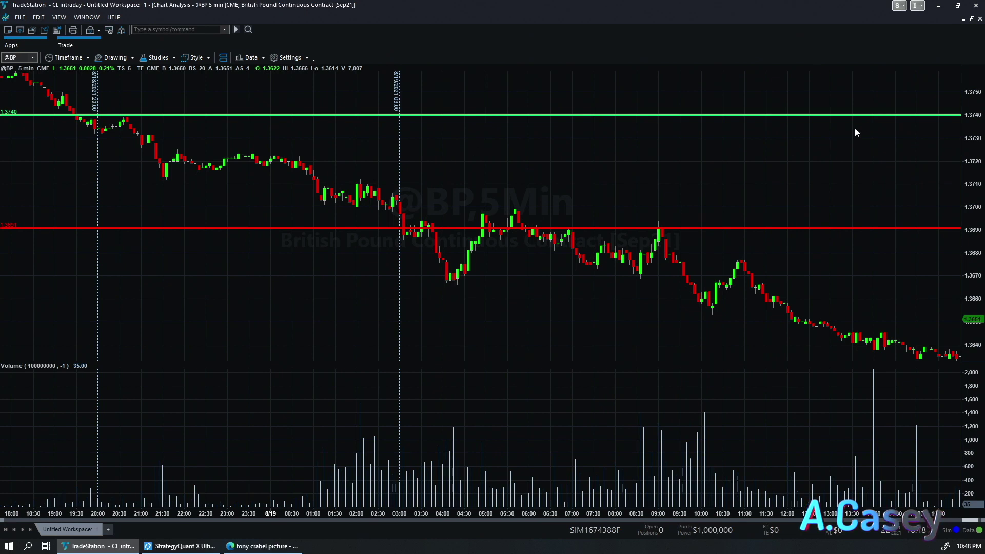
key("alt+Tab")
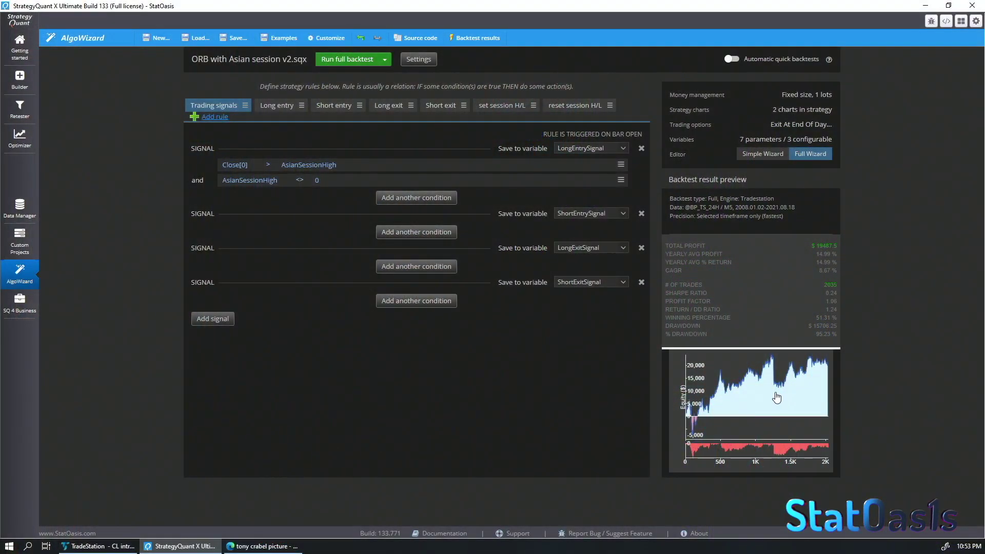
Step: Step through the first two trades on the chart, then view the $19487.5, 2935-trade overview
left_click(777, 397)
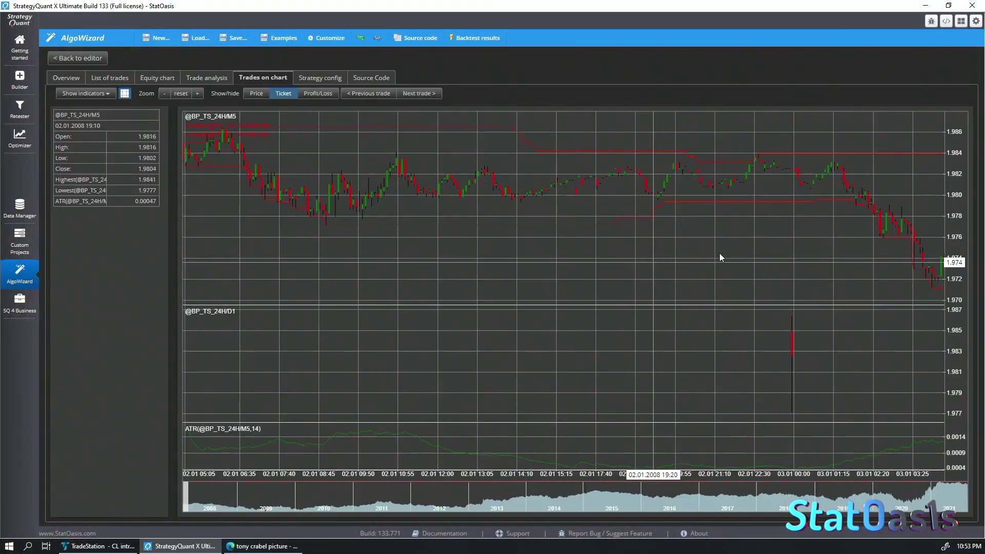
left_click(431, 96)
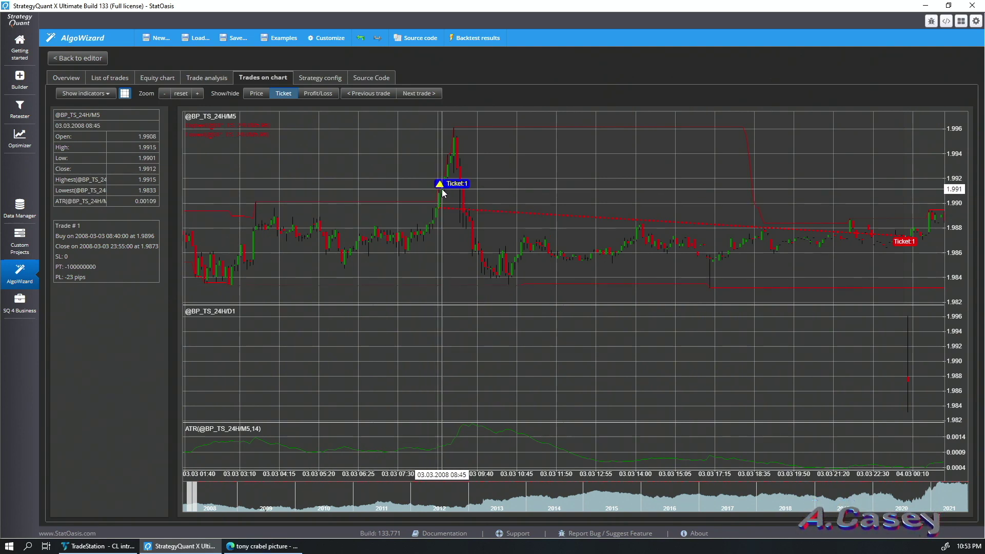
left_click_drag(798, 270, 426, 112)
left_click(420, 93)
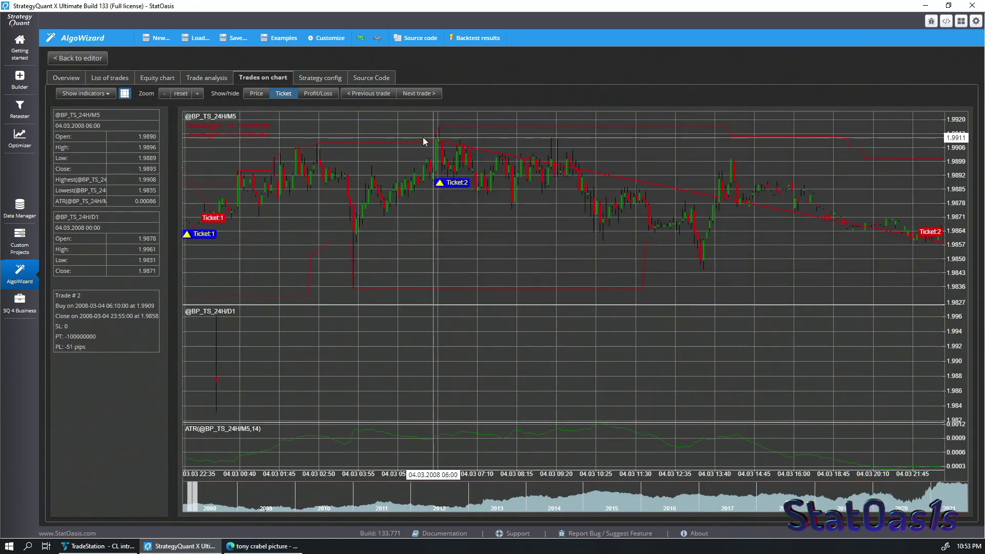
left_click(422, 95)
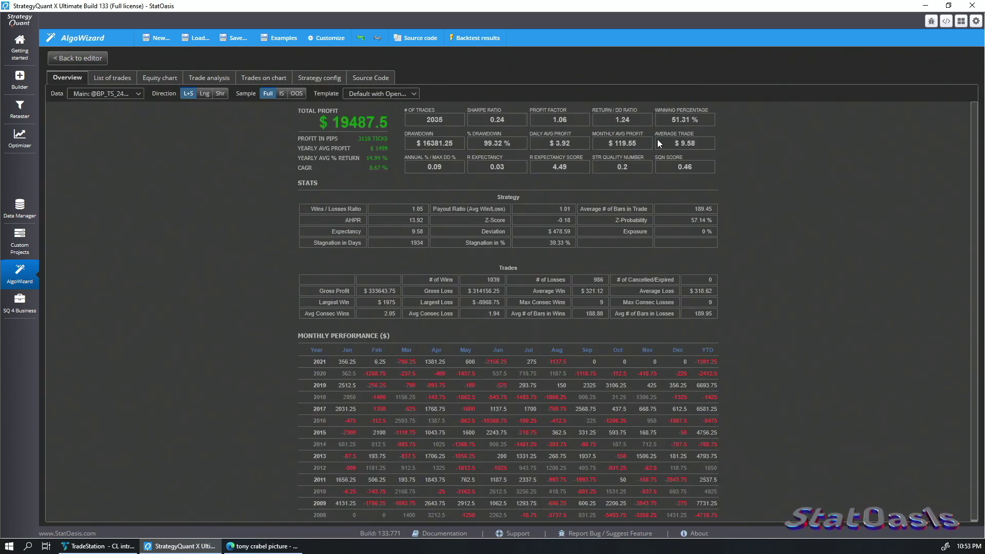
Step: Highlight the $9.58 average trade value and return to the AlgoWizard editor
left_click_drag(702, 142, 677, 142)
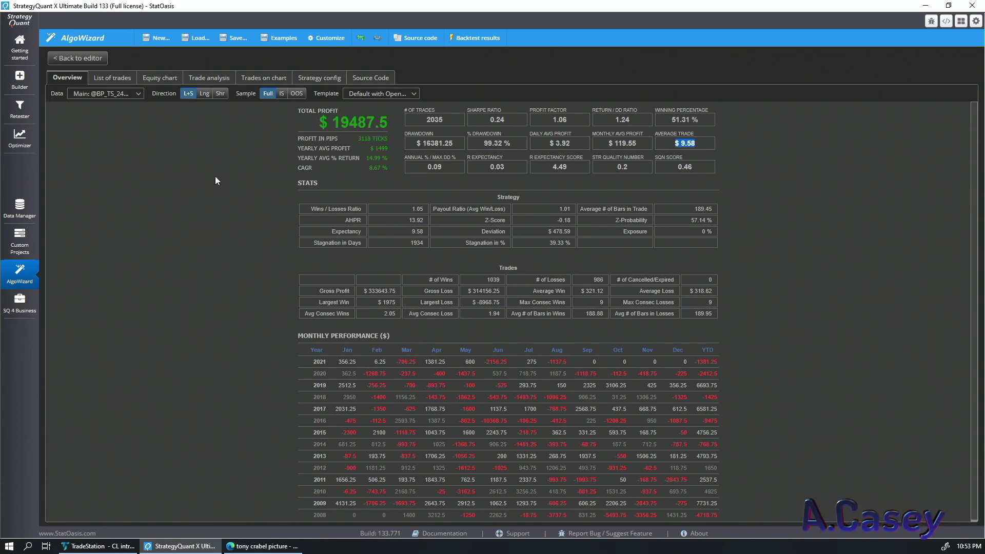
left_click(90, 59)
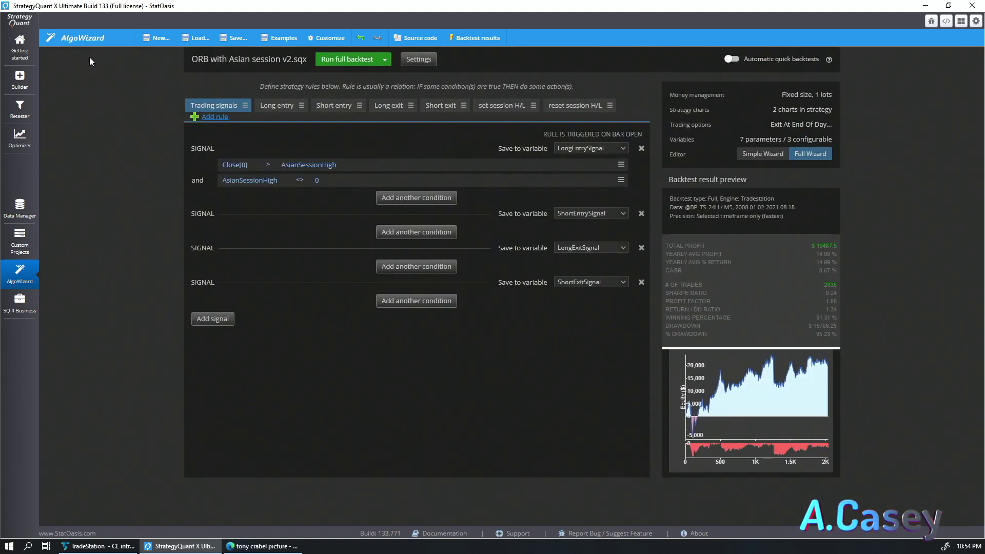